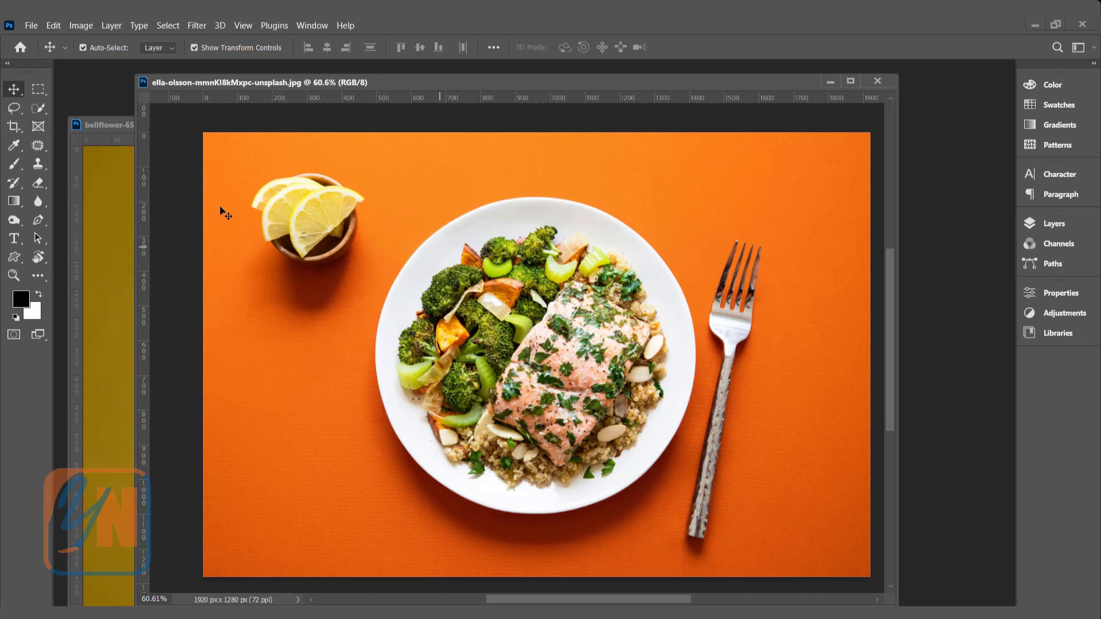
# - Use Quick Selection to select the round white plate with the salmon and vegetables
pyautogui.moveTo(38, 109); pyautogui.dragTo(126, 123)
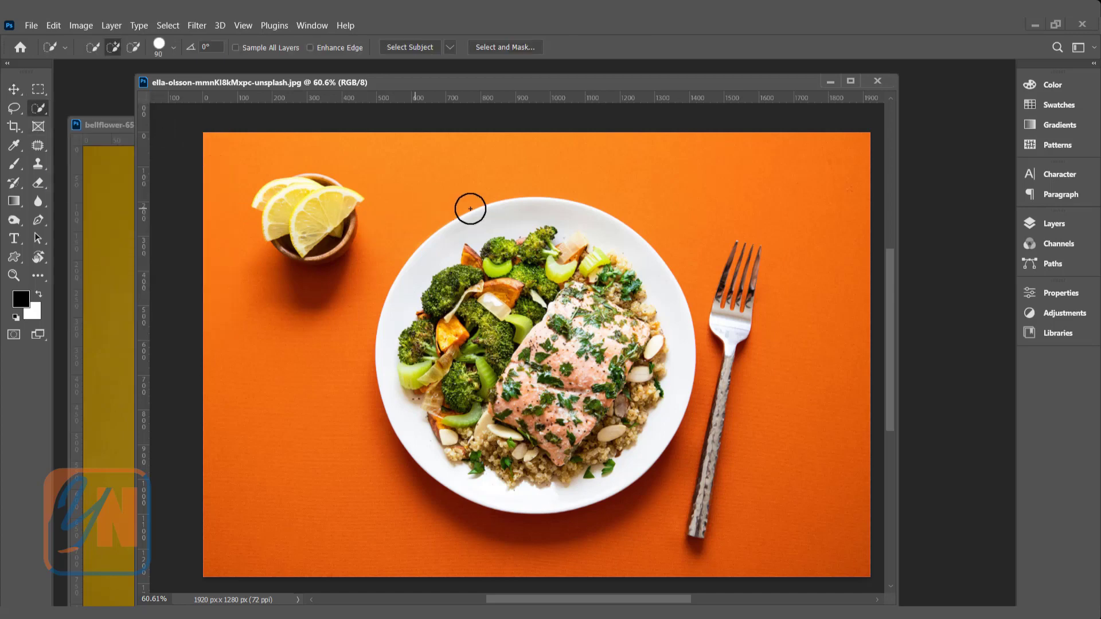
pyautogui.moveTo(484, 211)
pyautogui.mouseDown()
pyautogui.moveTo(619, 250)
pyautogui.moveTo(651, 303)
pyautogui.moveTo(556, 474)
pyautogui.moveTo(486, 467)
pyautogui.moveTo(459, 446)
pyautogui.moveTo(427, 352)
pyautogui.moveTo(628, 344)
pyautogui.moveTo(601, 384)
pyautogui.moveTo(476, 416)
pyautogui.moveTo(518, 432)
pyautogui.moveTo(570, 302)
pyautogui.mouseUp()
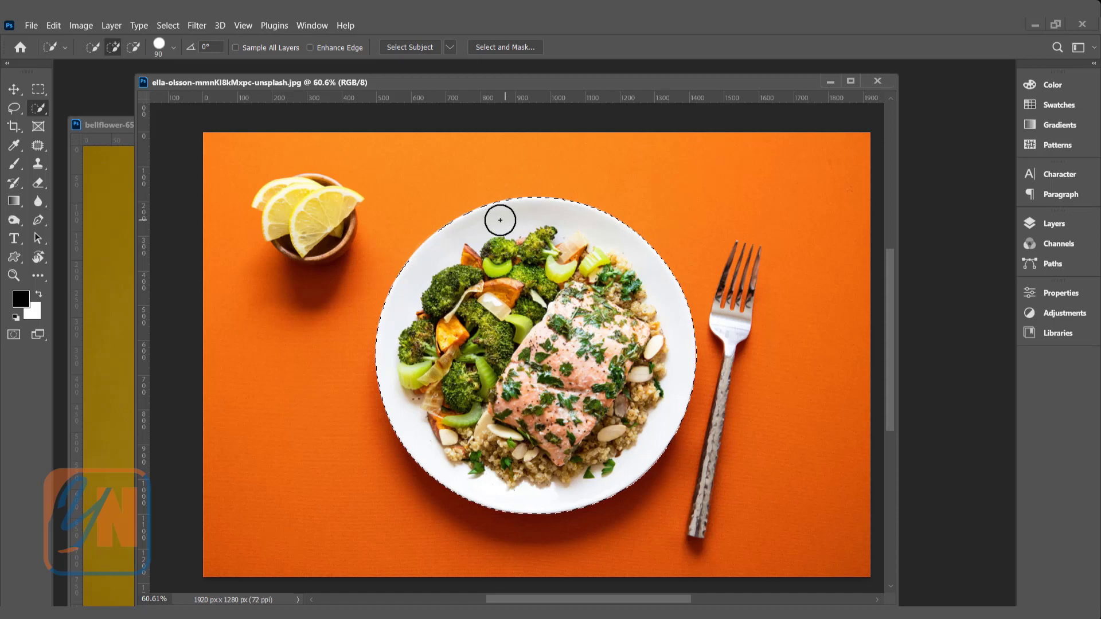
# - Expand the plate selection by 30 pixels with Select > Modify > Expand
pyautogui.click(168, 26)
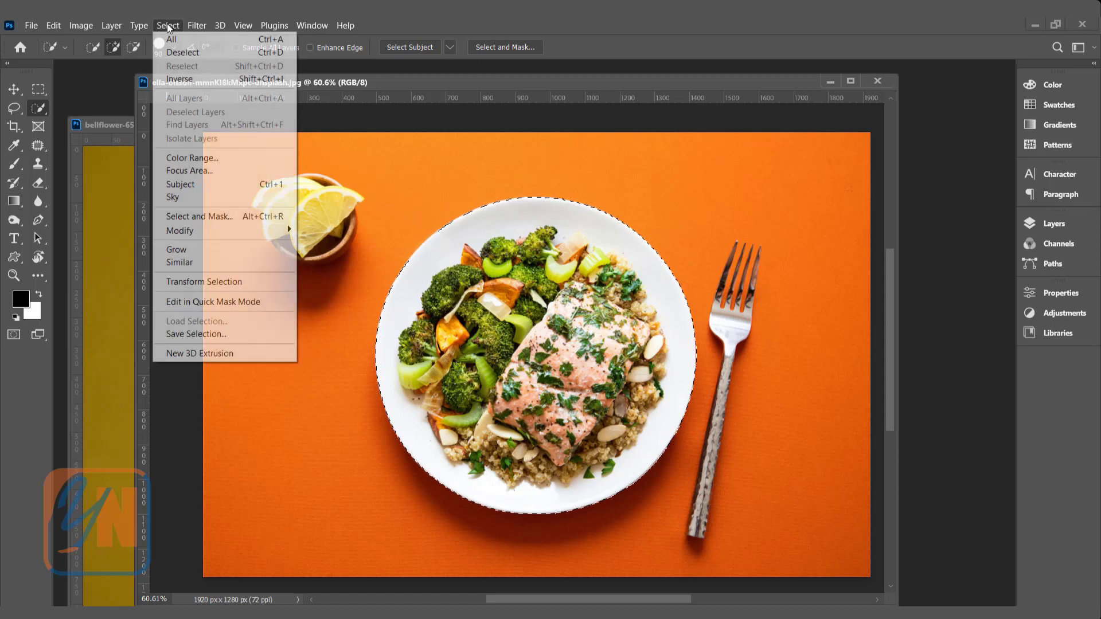
pyautogui.moveTo(208, 239)
pyautogui.click(322, 256)
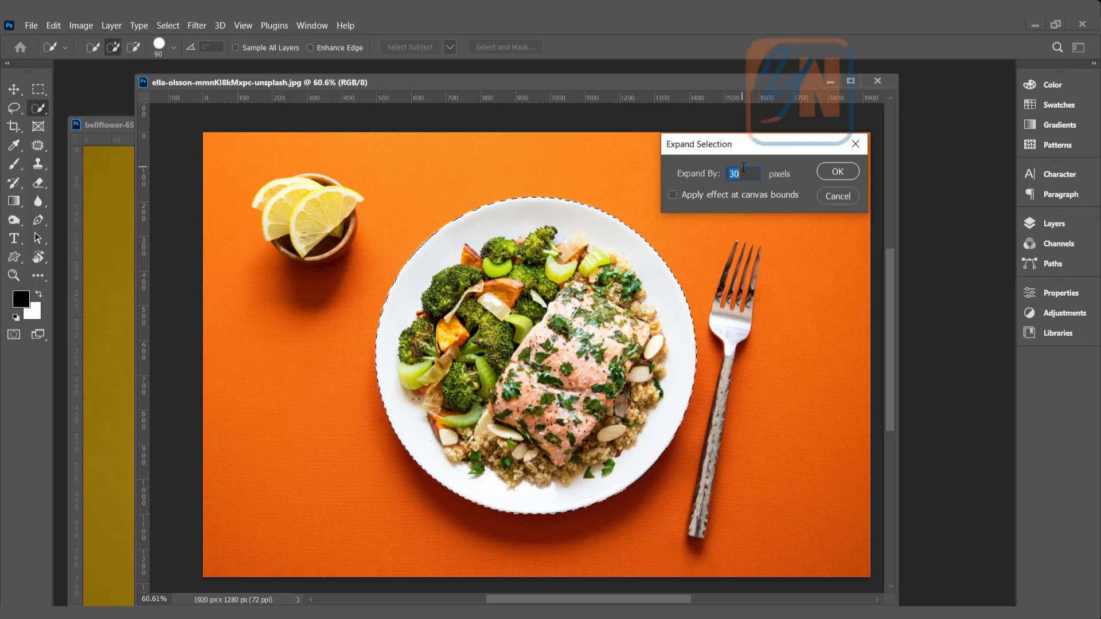
pyautogui.click(838, 173)
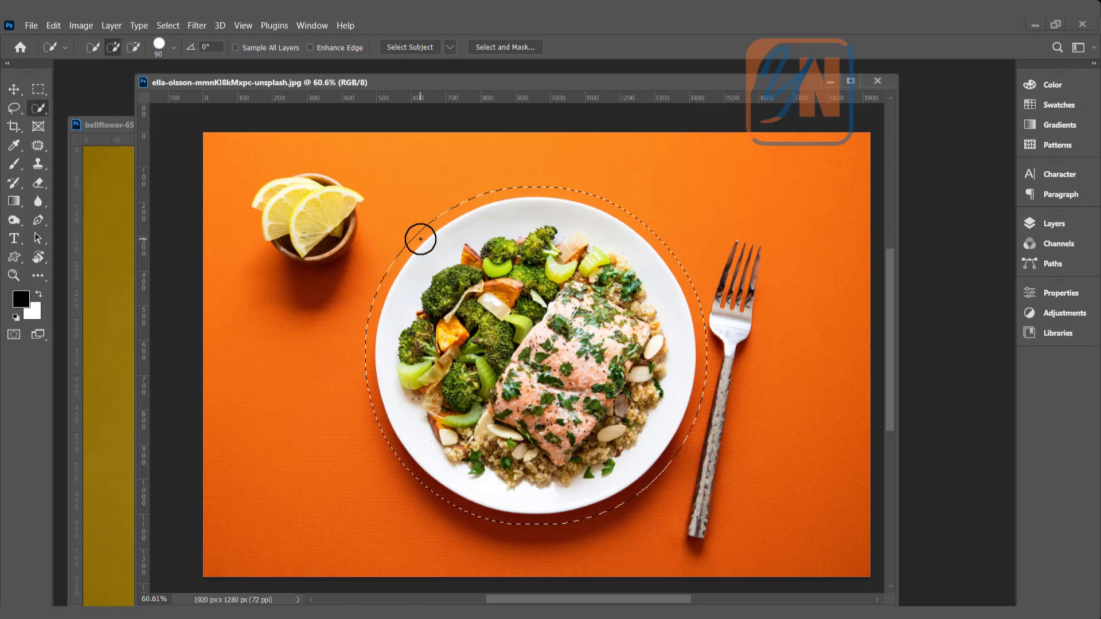
# - Convert the expanded selection into a work path at 2.0 pixel tolerance
pyautogui.rightClick(538, 206)
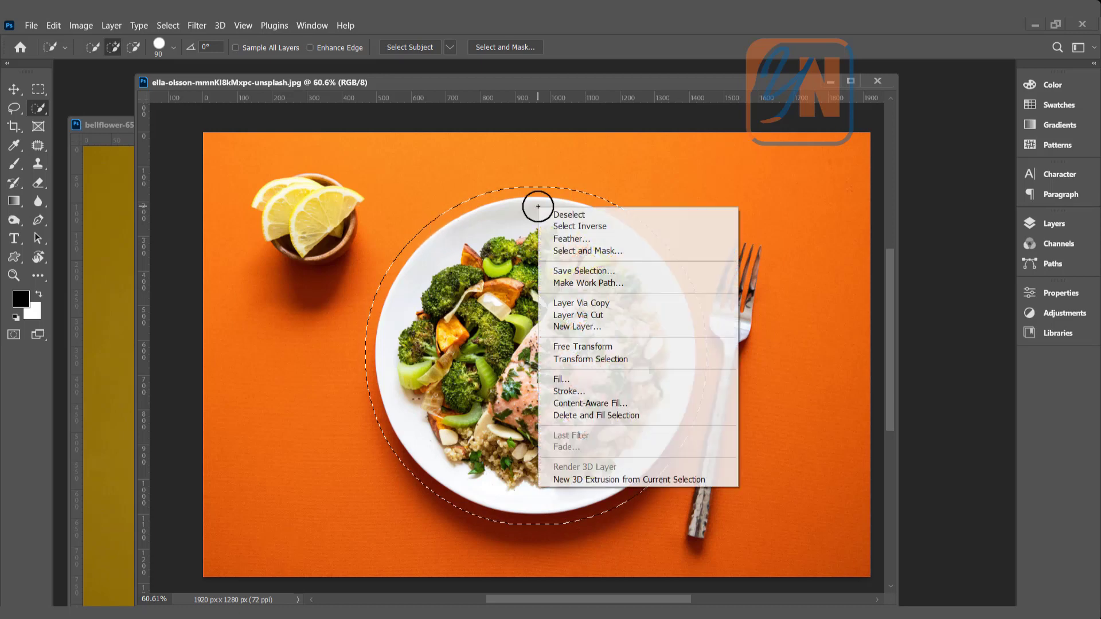
pyautogui.click(577, 283)
pyautogui.moveTo(679, 149); pyautogui.dragTo(679, 133)
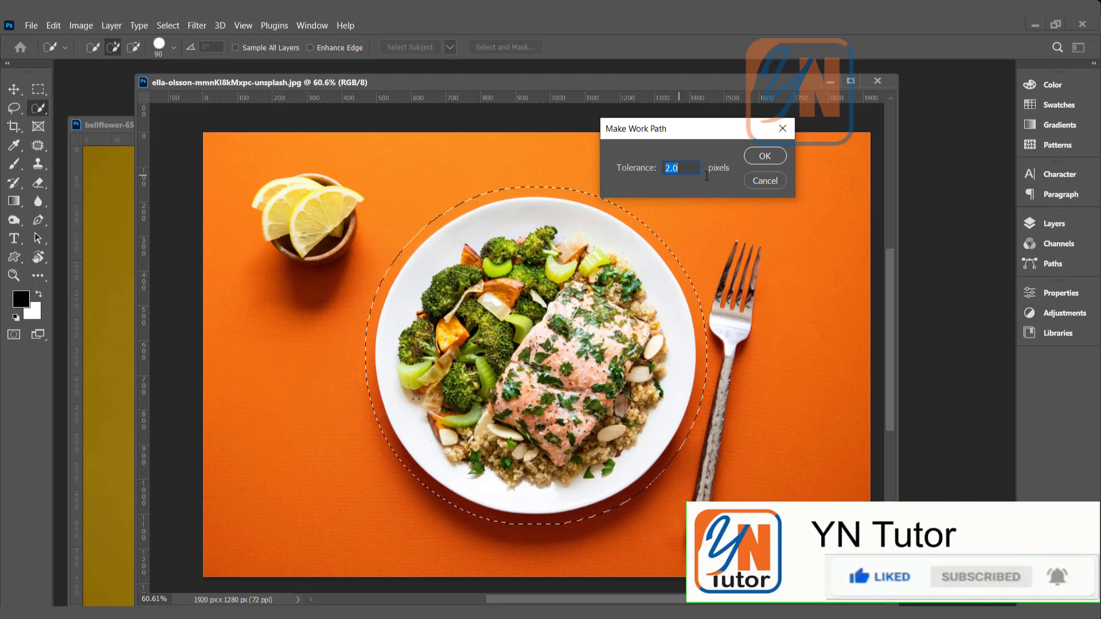
pyautogui.click(762, 158)
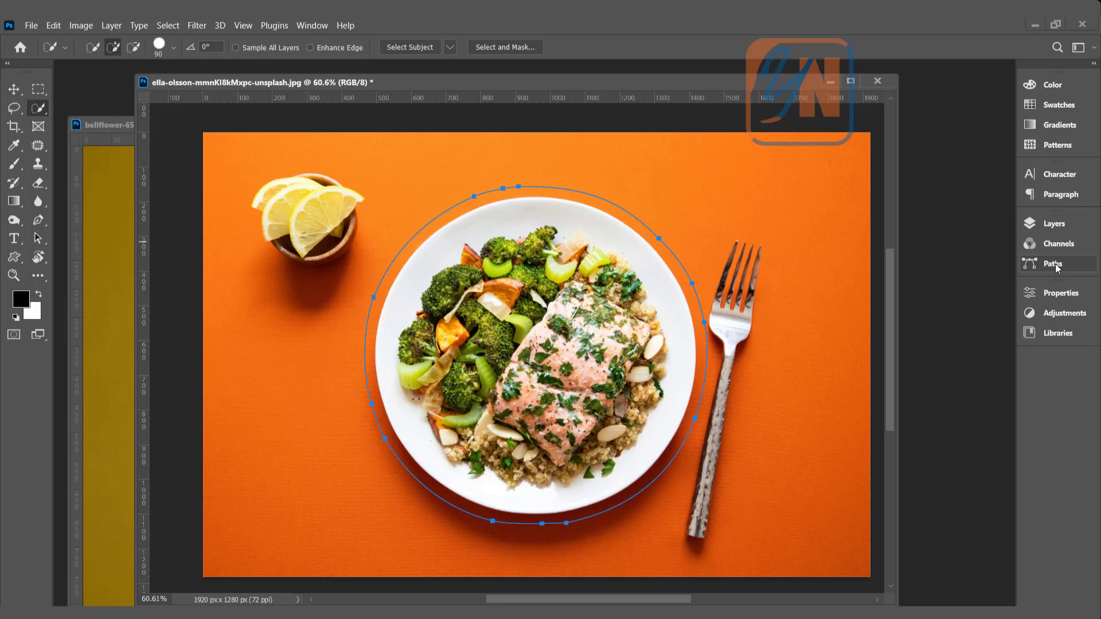
# - Show the Paths panel listing Work Path and choose the Horizontal Type Tool
pyautogui.click(311, 26)
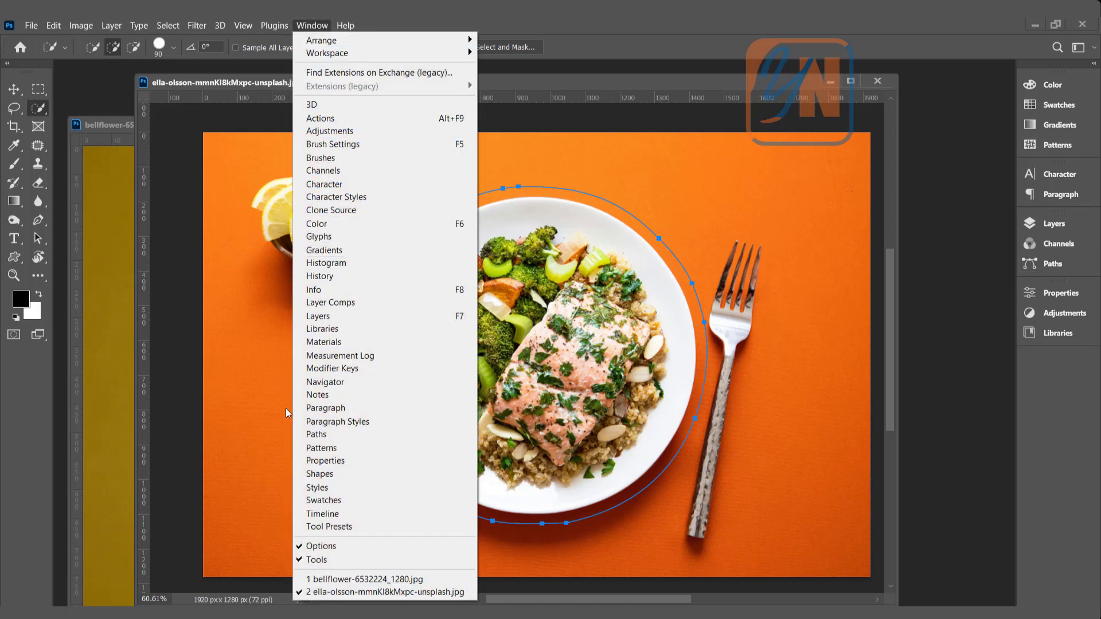
pyautogui.click(314, 437)
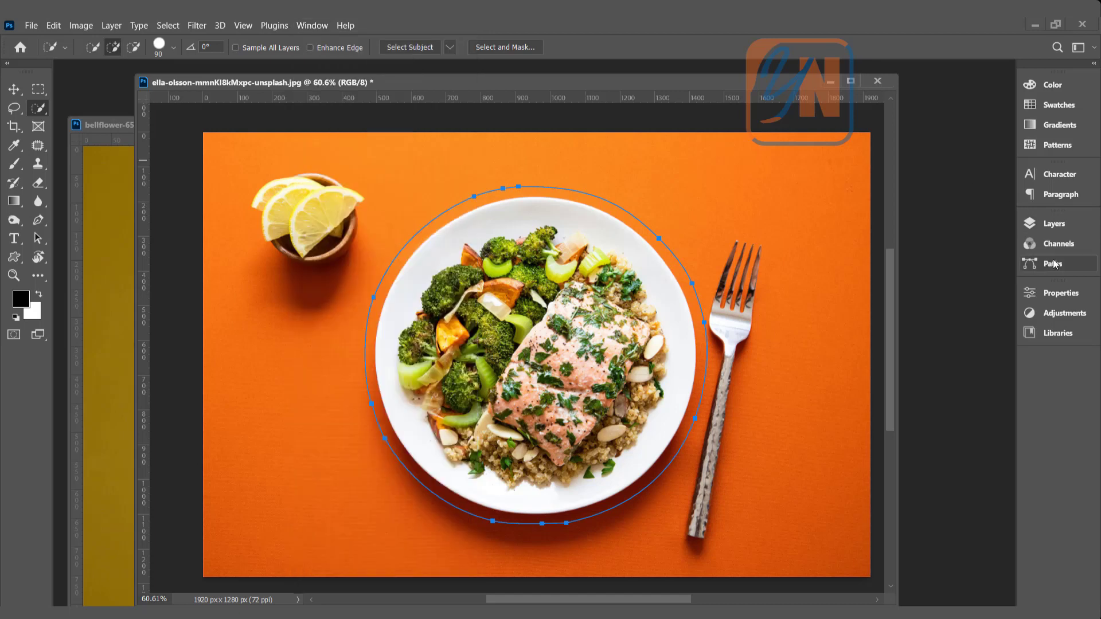
pyautogui.click(1052, 265)
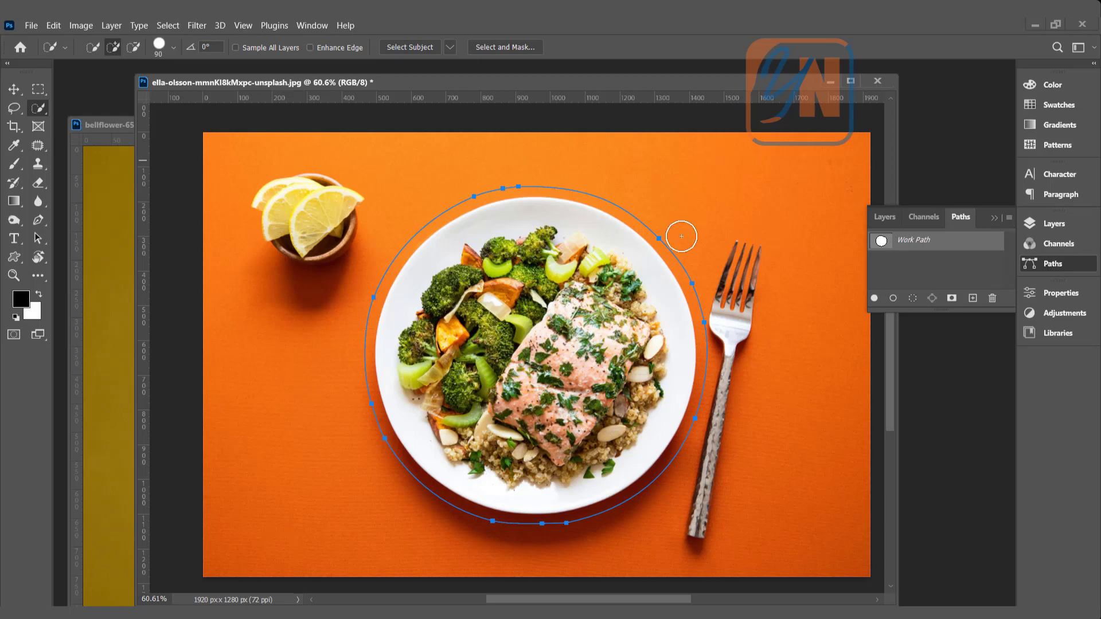
pyautogui.click(14, 240)
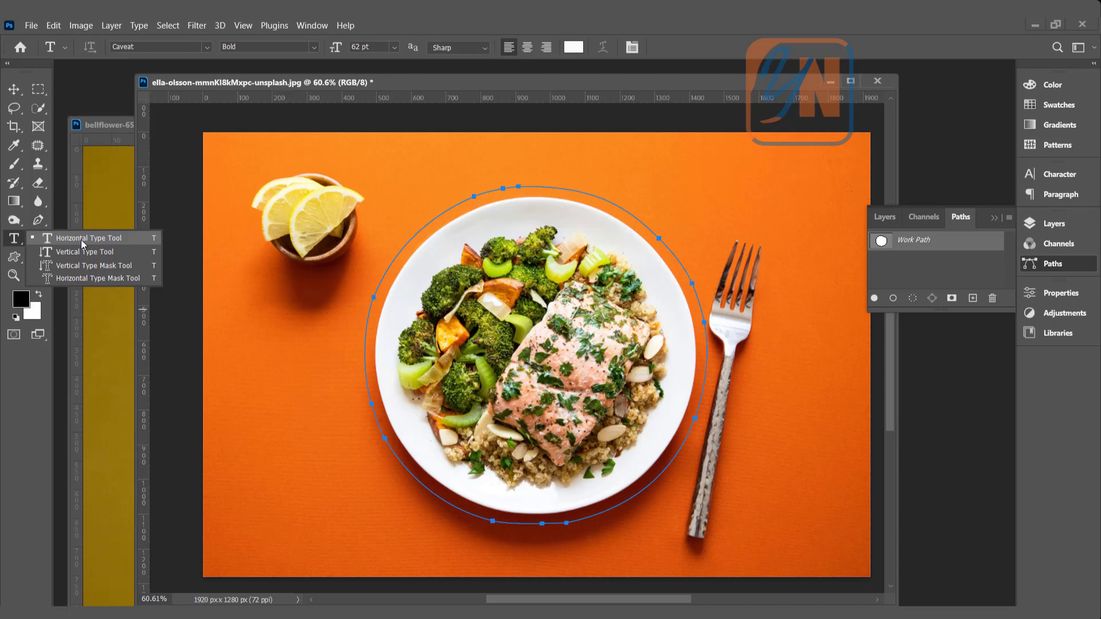
pyautogui.click(83, 244)
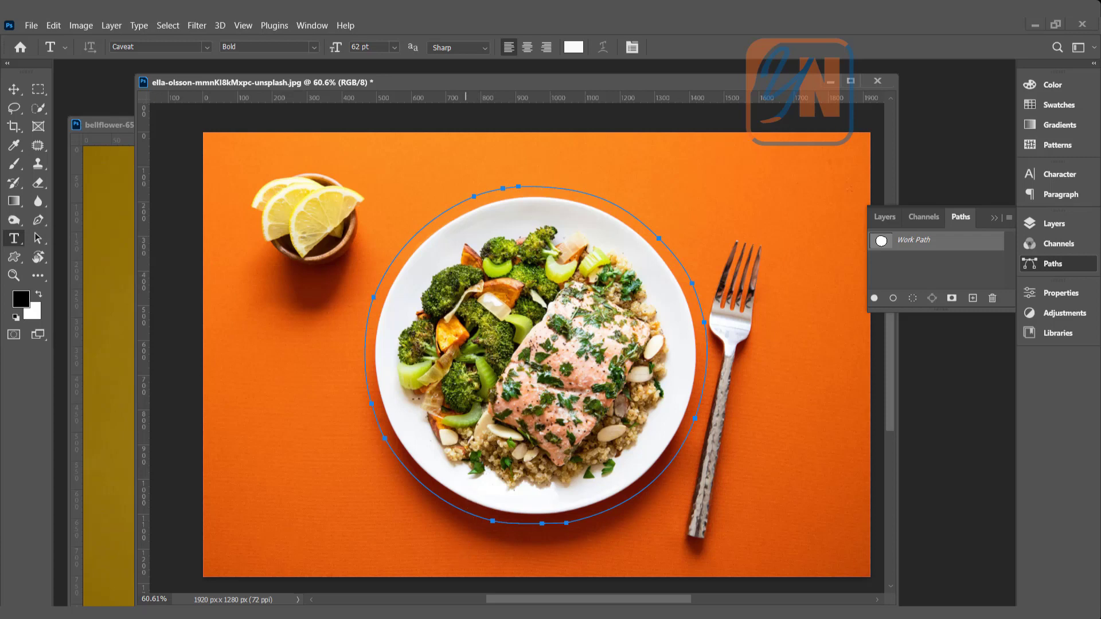
# - Copy the line 'Flavors that Satisfy and Mesmerize' from Word, then return to Photoshop
pyautogui.moveTo(472, 613)
pyautogui.click(473, 559)
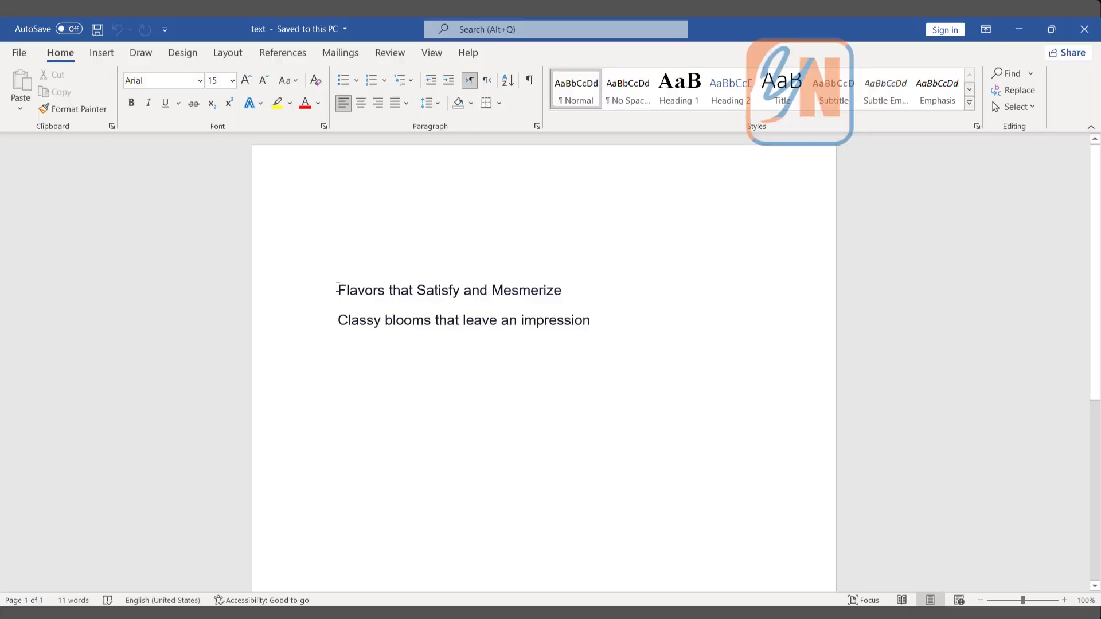
pyautogui.moveTo(338, 289); pyautogui.dragTo(568, 297)
pyautogui.hotkey('ctrl', 'c')
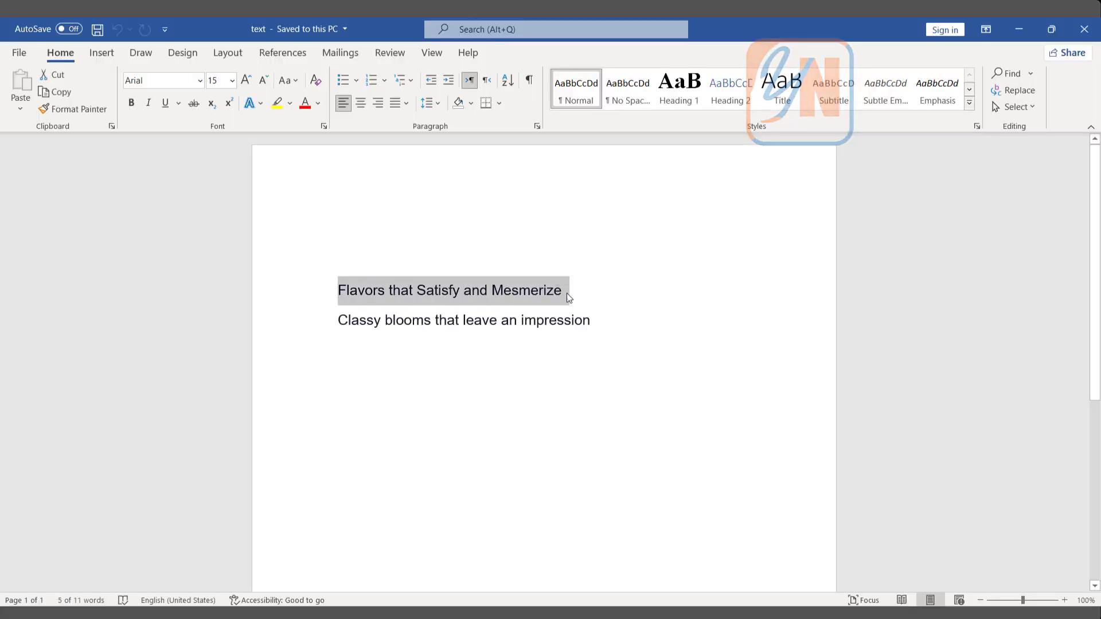
pyautogui.hotkey('alt', 'Tab')
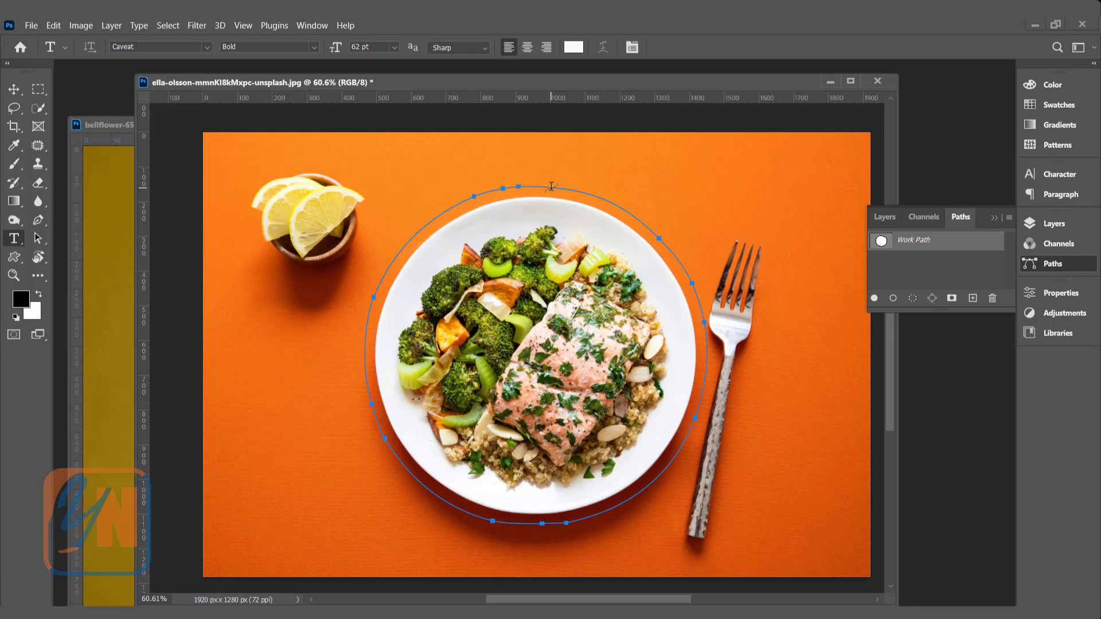
# - Start type on the circular path and paste the copied caption over the placeholder
pyautogui.click(551, 187)
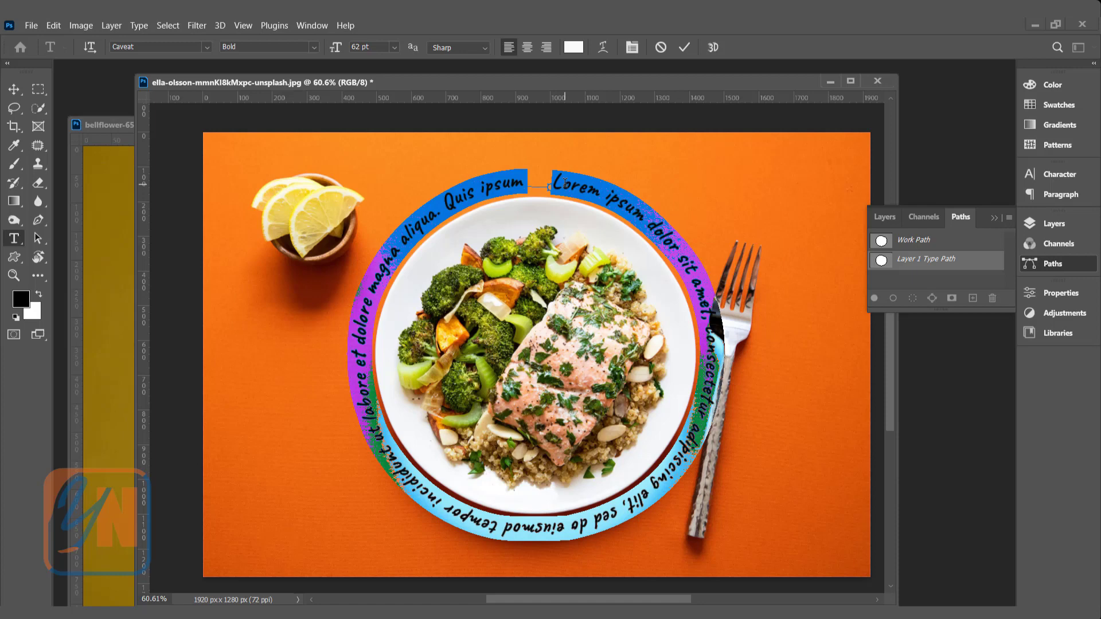
pyautogui.click(53, 25)
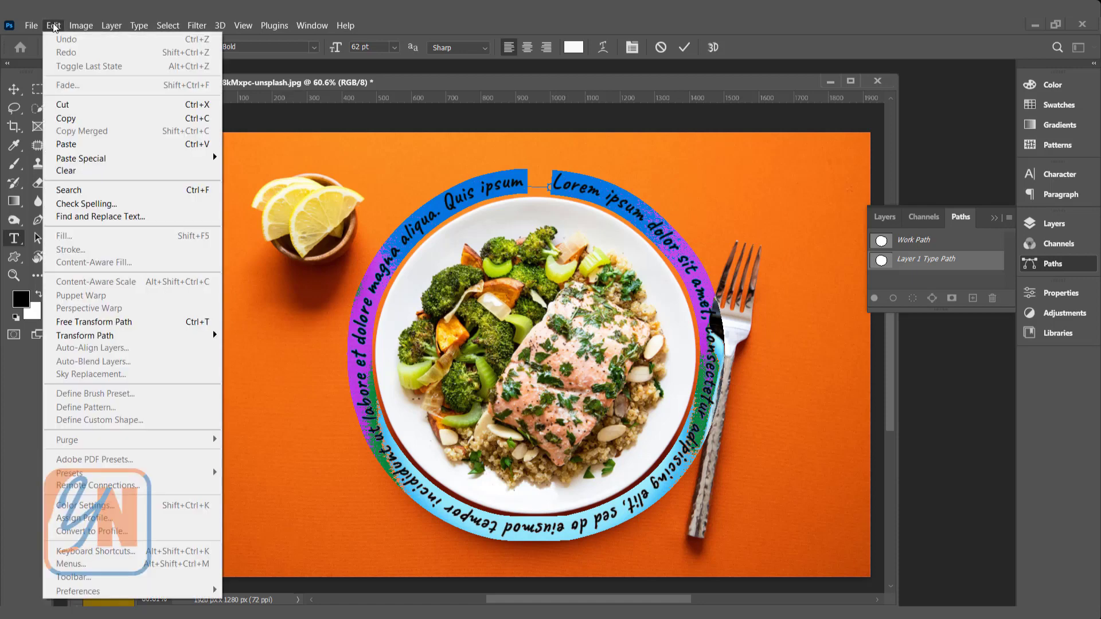
pyautogui.click(66, 144)
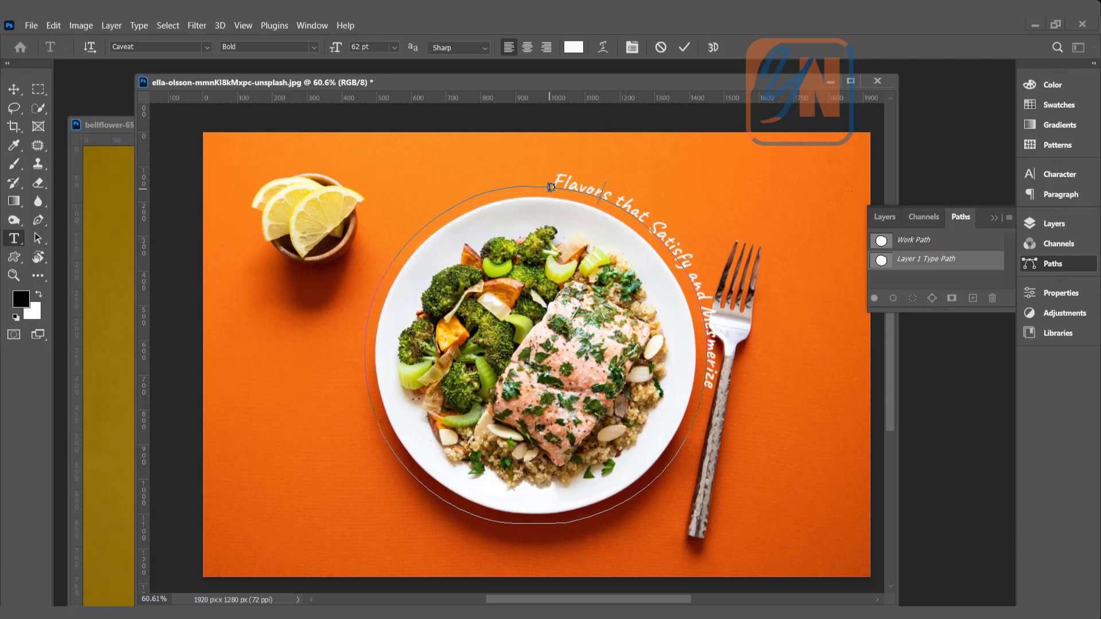
# - Commit the curved caption text and pick the Path Selection tool
pyautogui.click(36, 239)
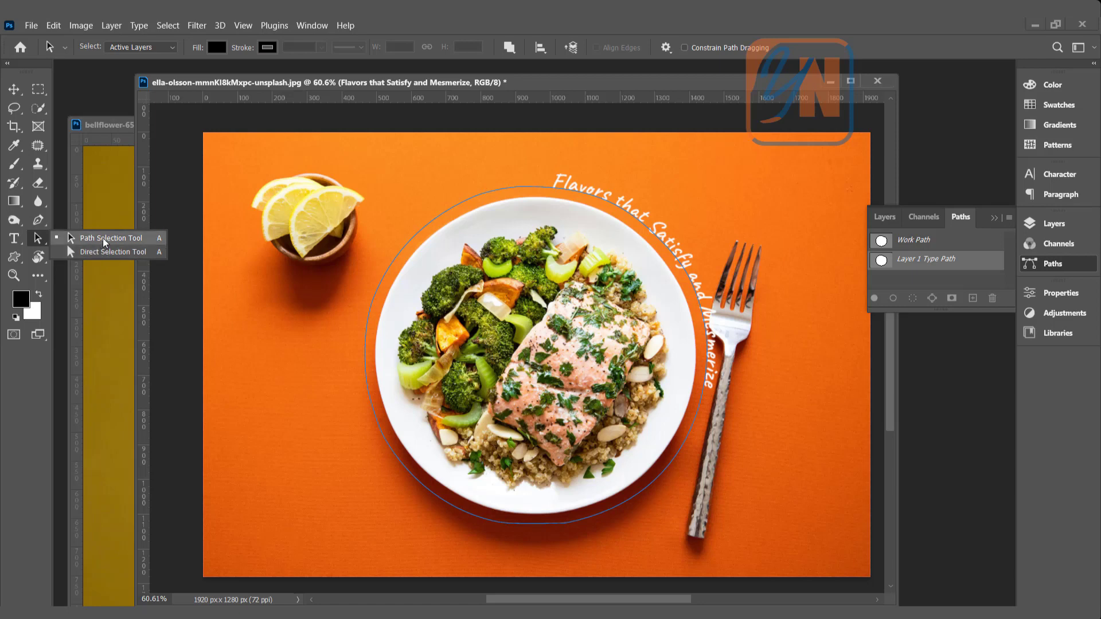
pyautogui.click(102, 238)
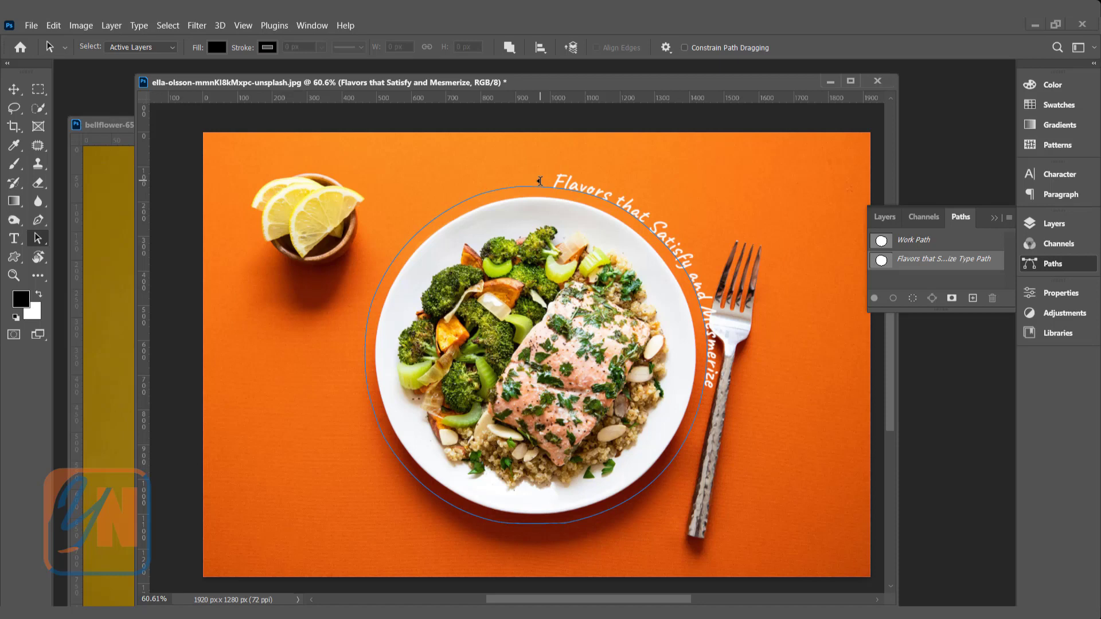
pyautogui.click(539, 181)
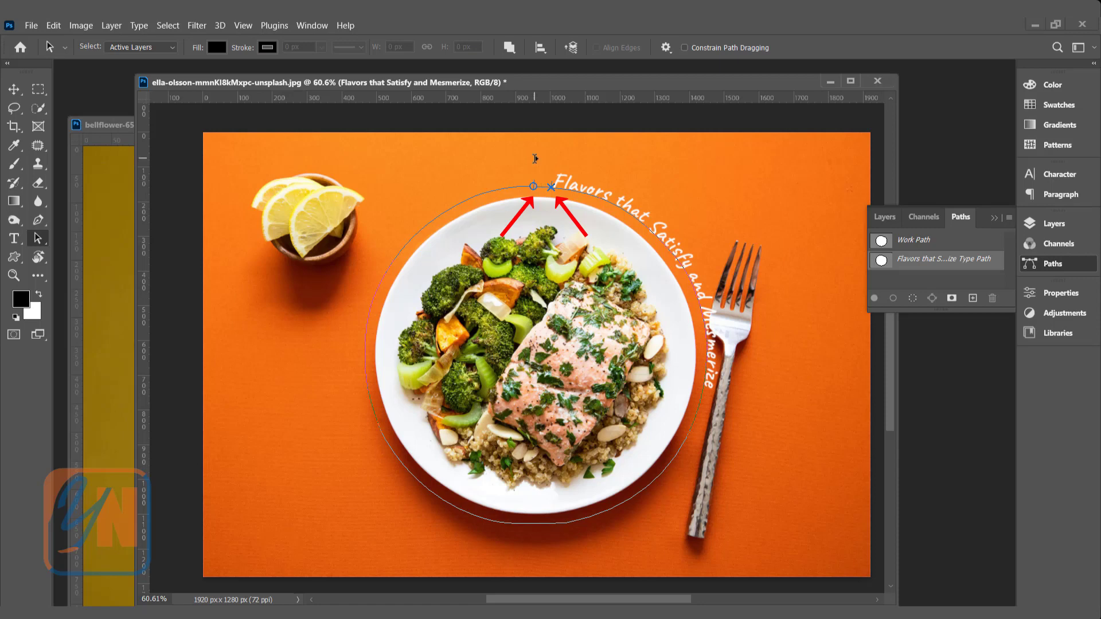
pyautogui.moveTo(535, 159); pyautogui.dragTo(491, 163)
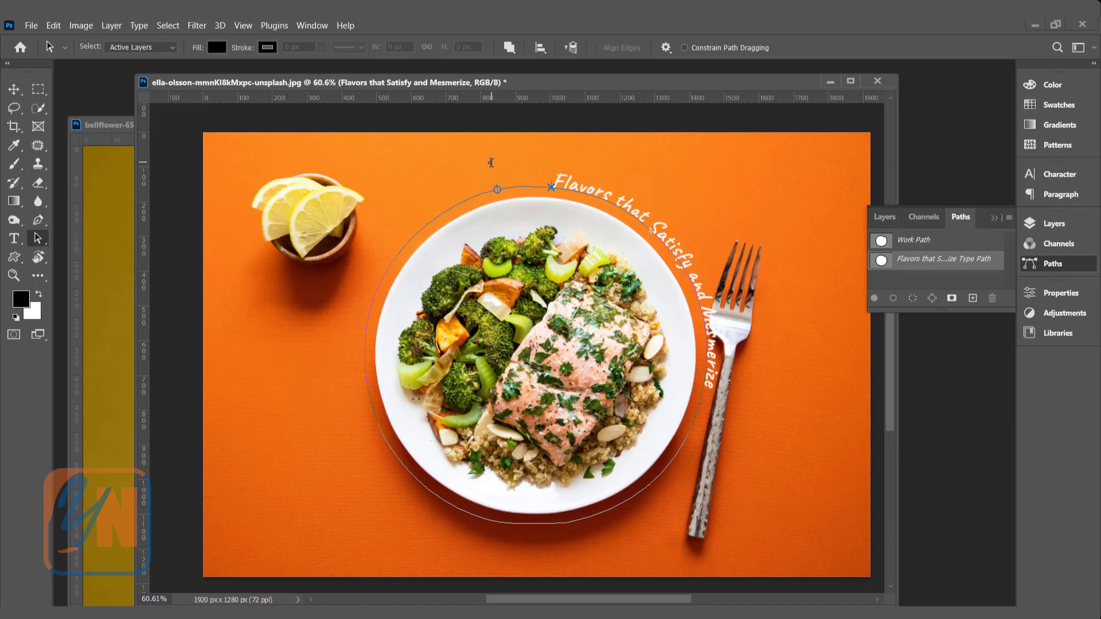
pyautogui.moveTo(491, 163)
pyautogui.mouseDown()
pyautogui.moveTo(427, 172)
pyautogui.moveTo(440, 198)
pyautogui.moveTo(507, 187)
pyautogui.moveTo(463, 199)
pyautogui.moveTo(305, 309)
pyautogui.moveTo(285, 356)
pyautogui.moveTo(273, 482)
pyautogui.moveTo(292, 536)
pyautogui.moveTo(312, 566)
pyautogui.moveTo(511, 427)
pyautogui.mouseUp()
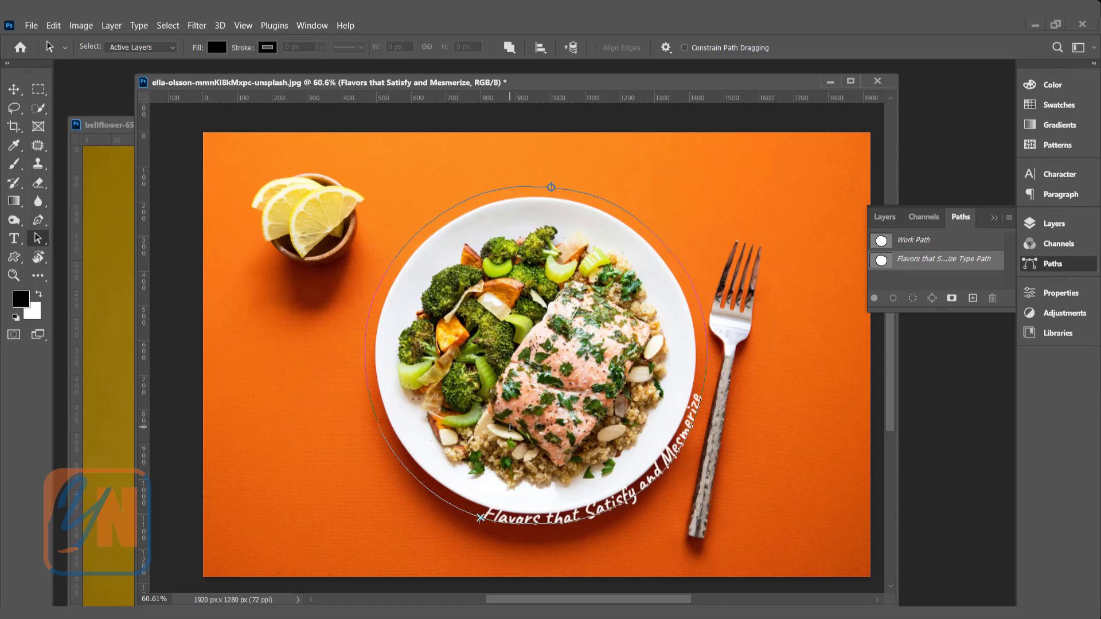
pyautogui.moveTo(511, 427)
pyautogui.mouseDown()
pyautogui.moveTo(348, 498)
pyautogui.moveTo(466, 593)
pyautogui.moveTo(458, 582)
pyautogui.mouseUp()
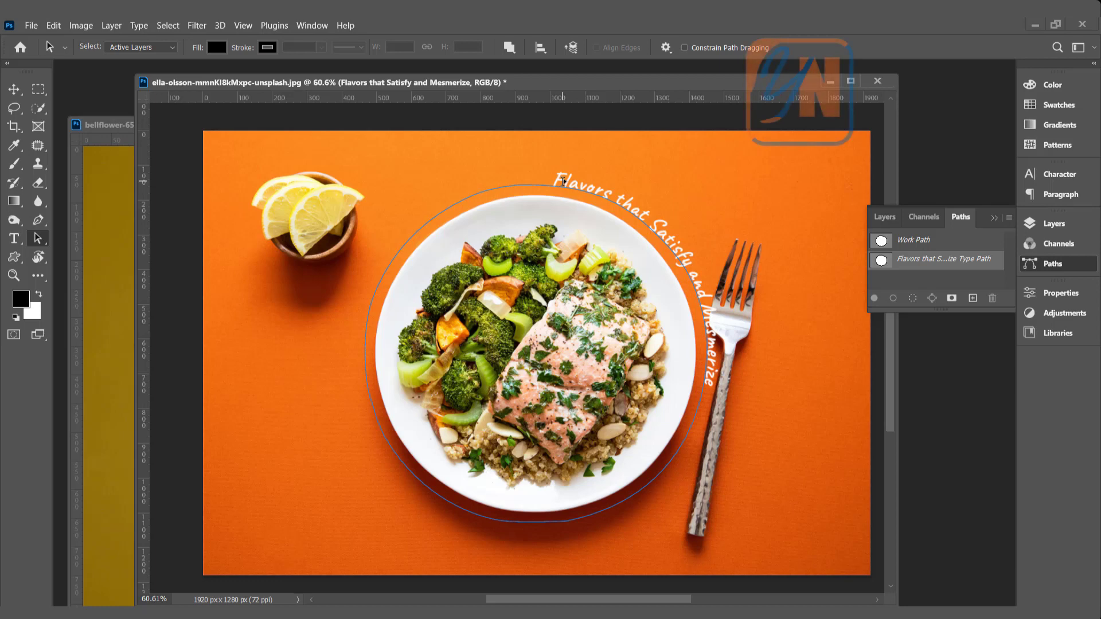
# - Drag the text's start point counter-clockwise around the circle to the plate's upper left
pyautogui.moveTo(563, 182)
pyautogui.mouseDown()
pyautogui.moveTo(555, 153)
pyautogui.moveTo(425, 144)
pyautogui.moveTo(333, 180)
pyautogui.moveTo(285, 244)
pyautogui.mouseUp()
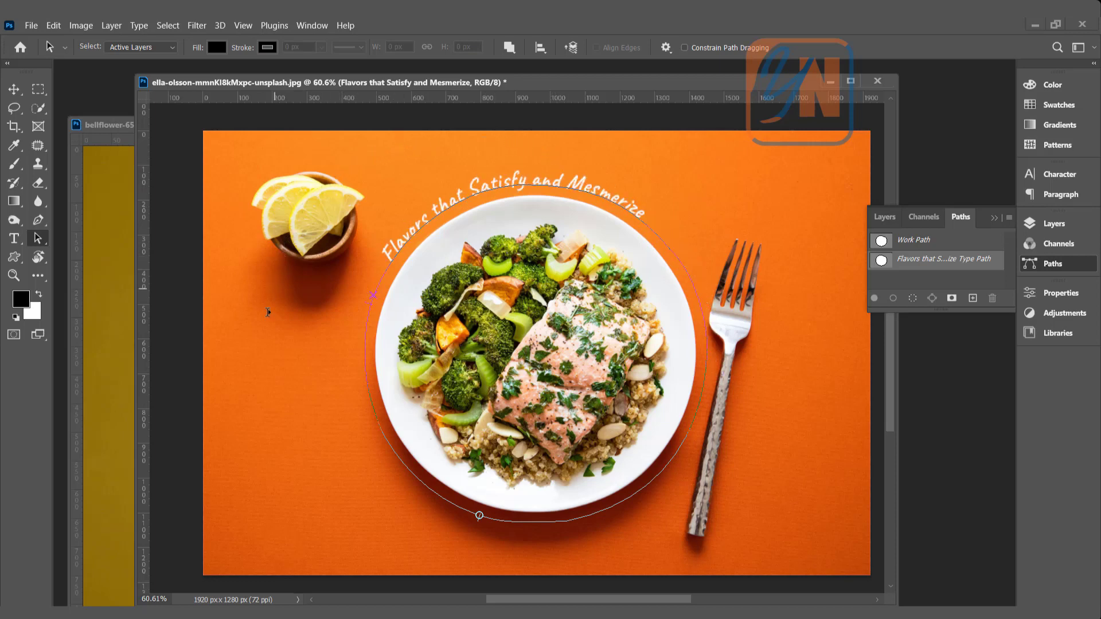
pyautogui.moveTo(267, 316); pyautogui.dragTo(465, 588)
pyautogui.scroll(-2, 574, 402)
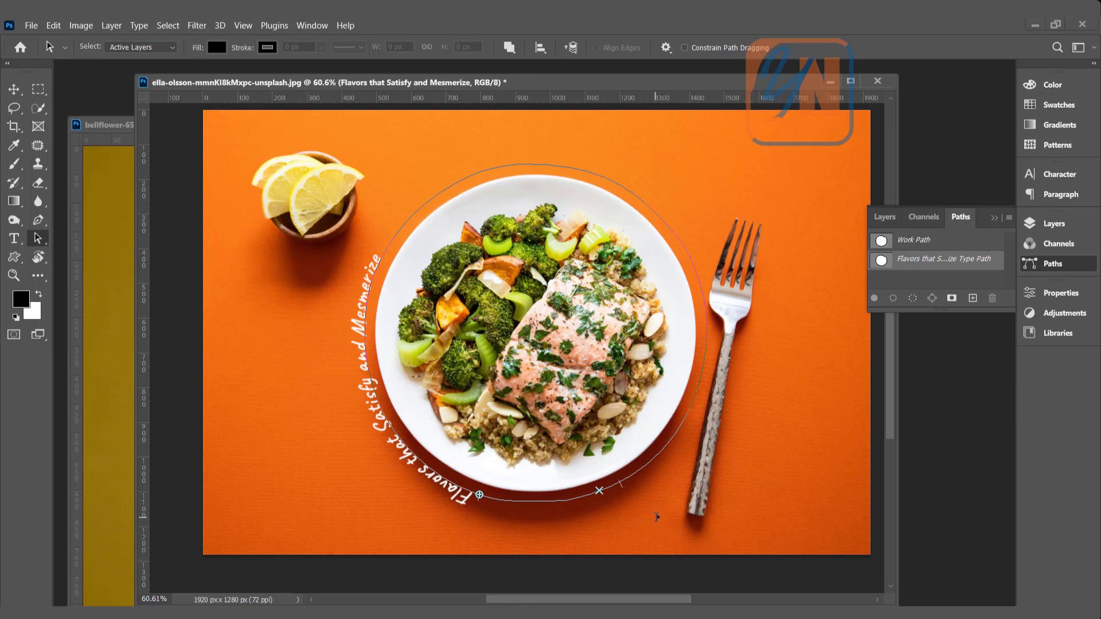
pyautogui.moveTo(657, 517); pyautogui.dragTo(658, 516)
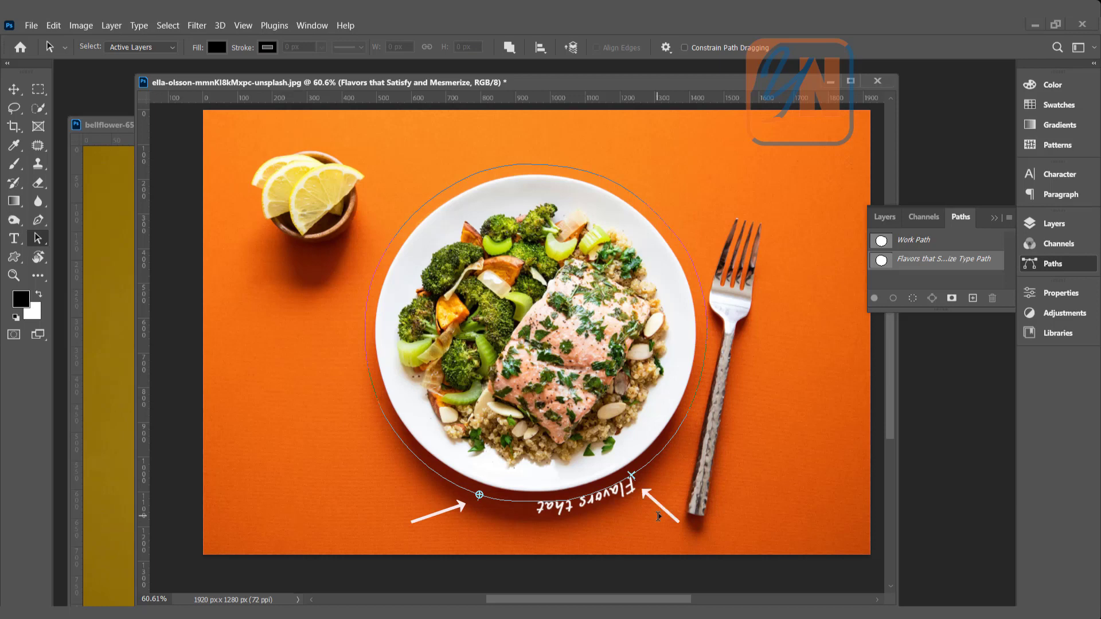
pyautogui.moveTo(658, 517)
pyautogui.mouseDown()
pyautogui.moveTo(660, 452)
pyautogui.moveTo(791, 463)
pyautogui.moveTo(854, 376)
pyautogui.moveTo(873, 273)
pyautogui.moveTo(858, 211)
pyautogui.moveTo(528, 109)
pyautogui.moveTo(425, 180)
pyautogui.moveTo(437, 259)
pyautogui.moveTo(415, 276)
pyautogui.moveTo(338, 272)
pyautogui.moveTo(299, 301)
pyautogui.mouseUp()
pyautogui.moveTo(299, 301); pyautogui.dragTo(314, 329)
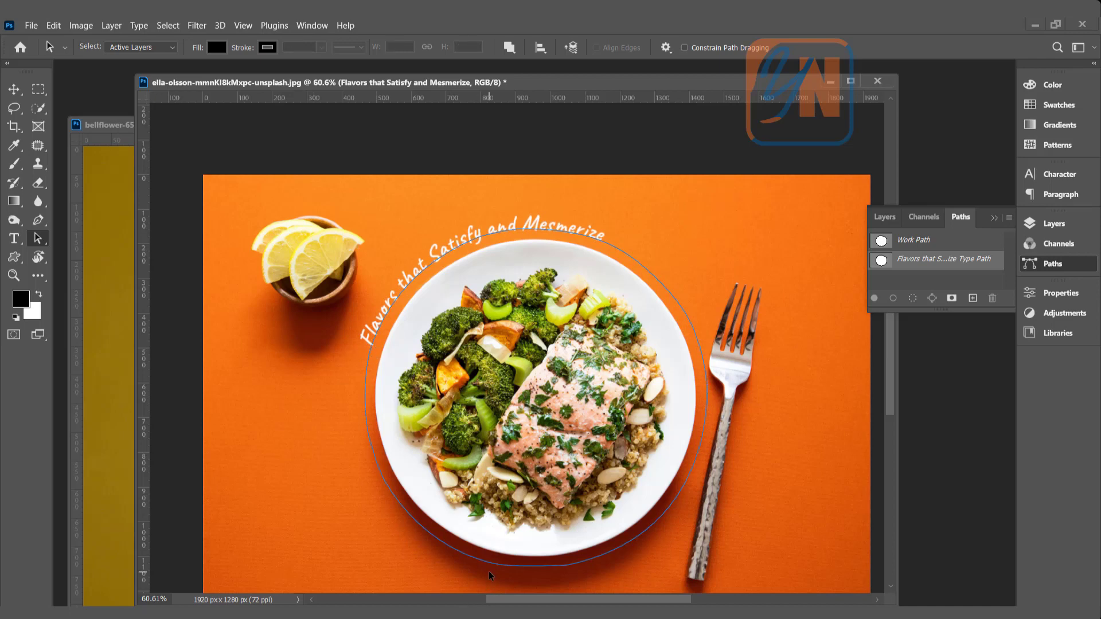
# - Select all of the curved headline and raise its font size from 62 pt to 82 pt
pyautogui.click(15, 239)
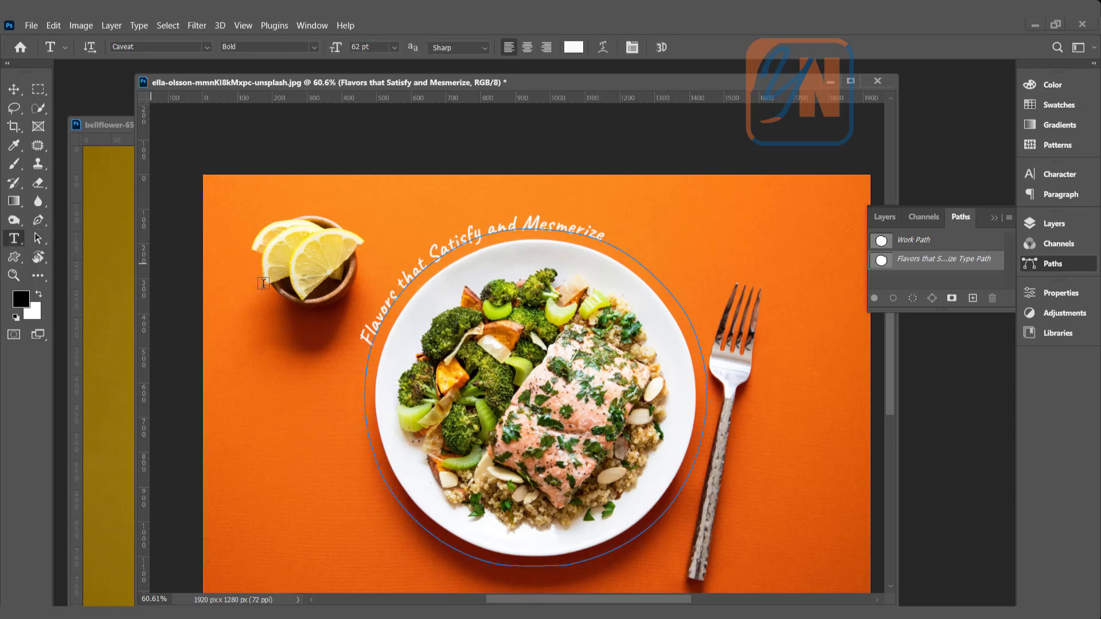
pyautogui.click(450, 246)
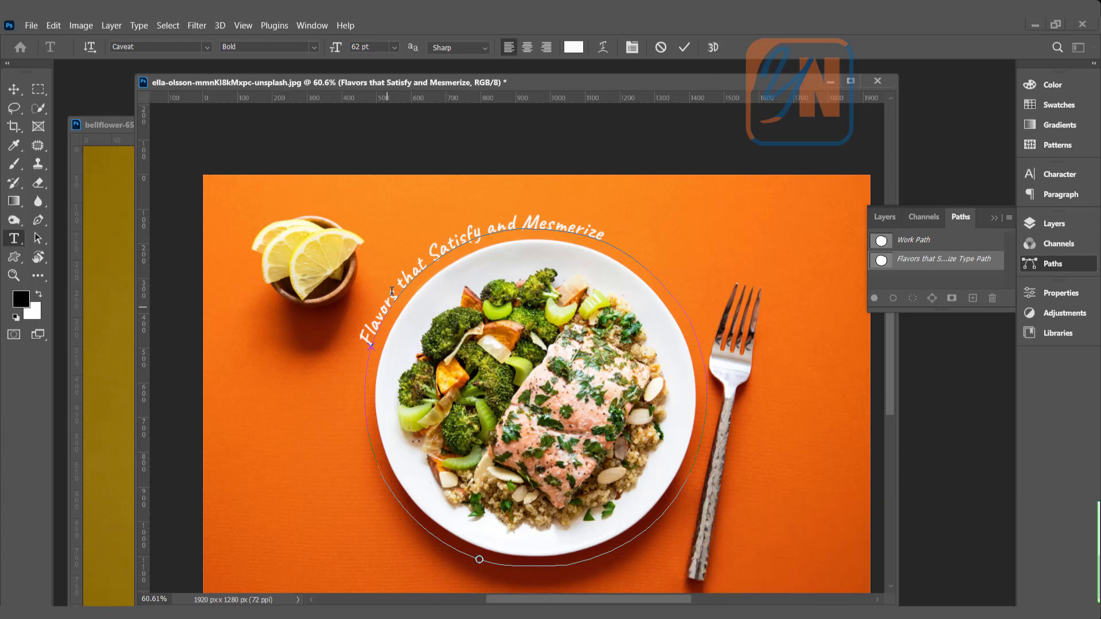
pyautogui.click(443, 250)
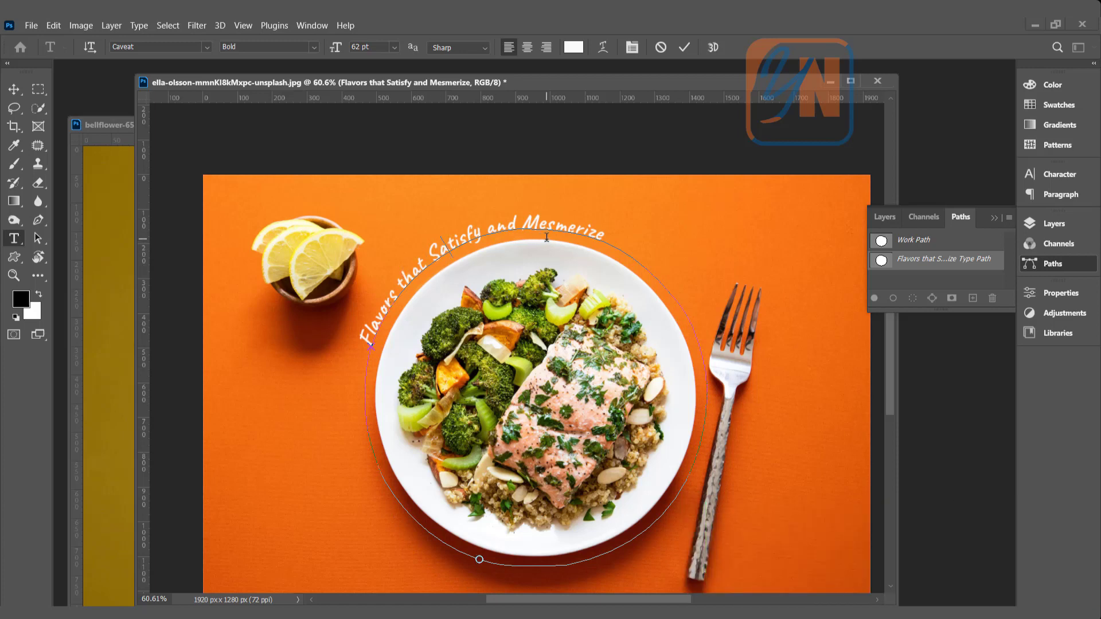
pyautogui.doubleClick(442, 250)
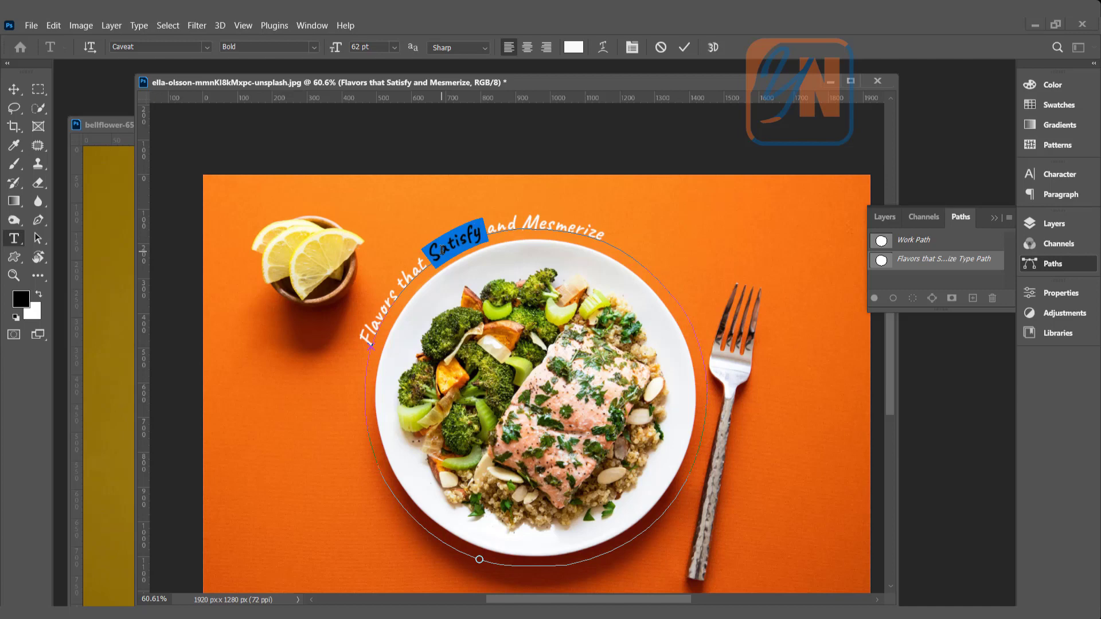
pyautogui.tripleClick(442, 250)
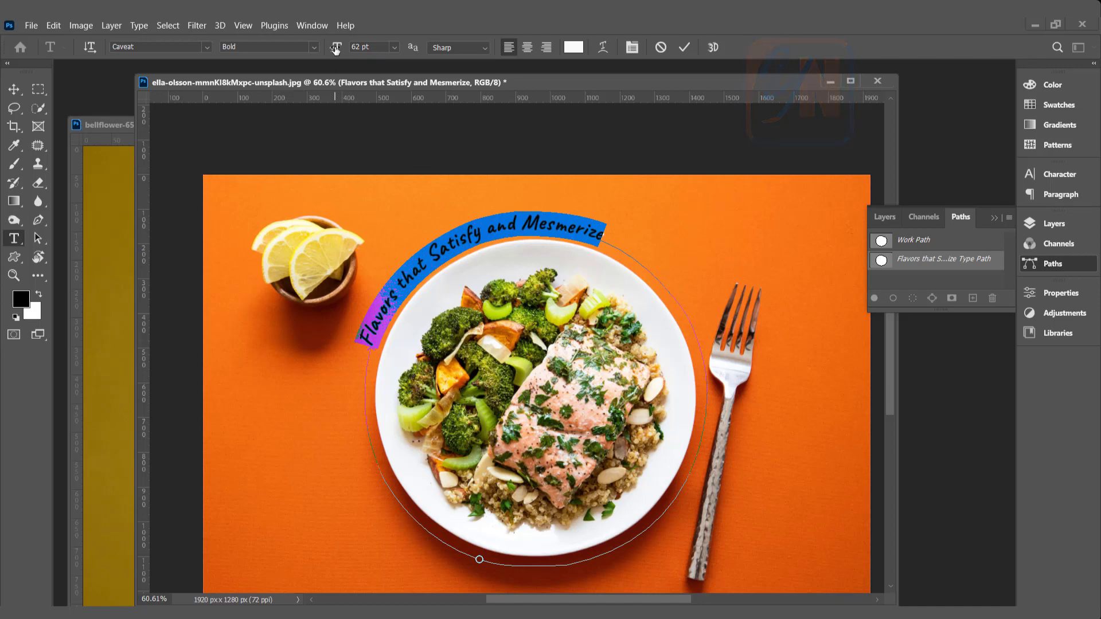
pyautogui.click(394, 49)
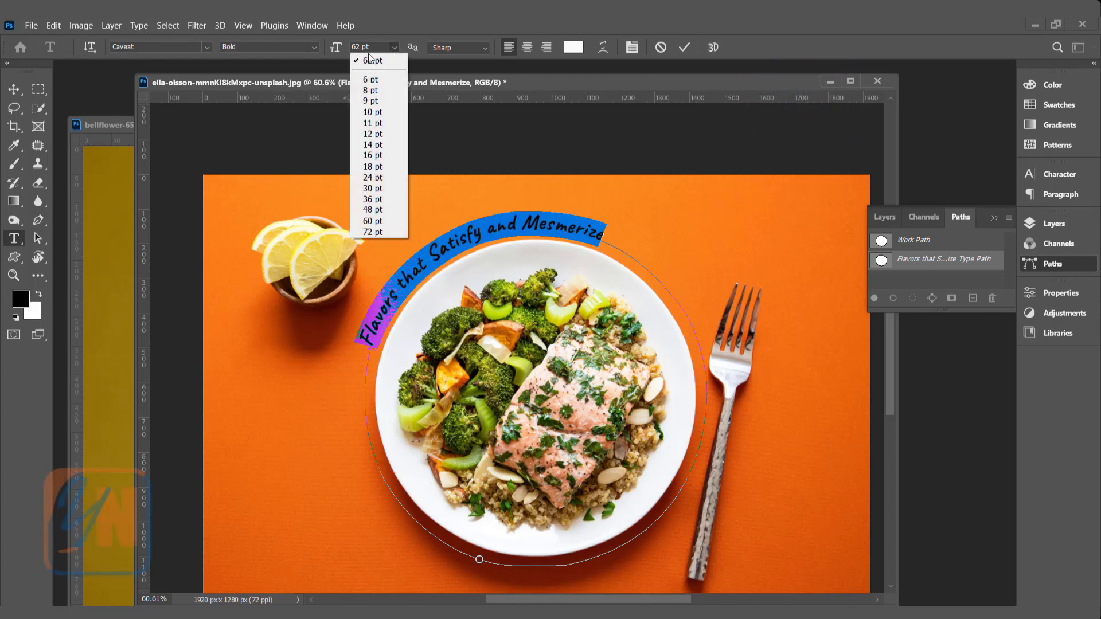
pyautogui.click(336, 48)
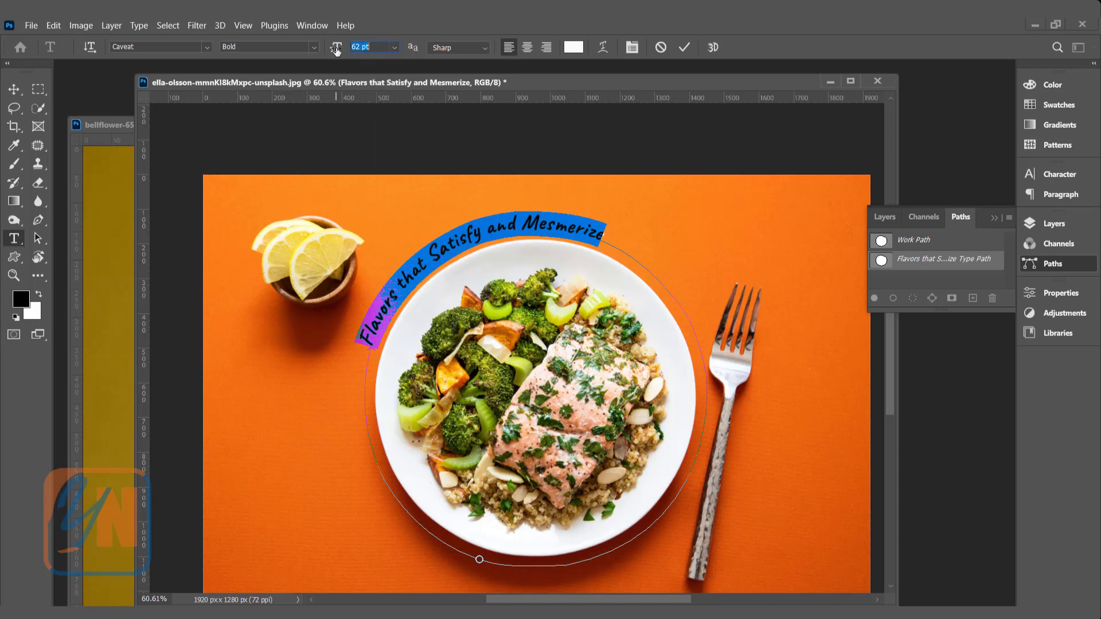
pyautogui.moveTo(336, 48); pyautogui.dragTo(347, 48)
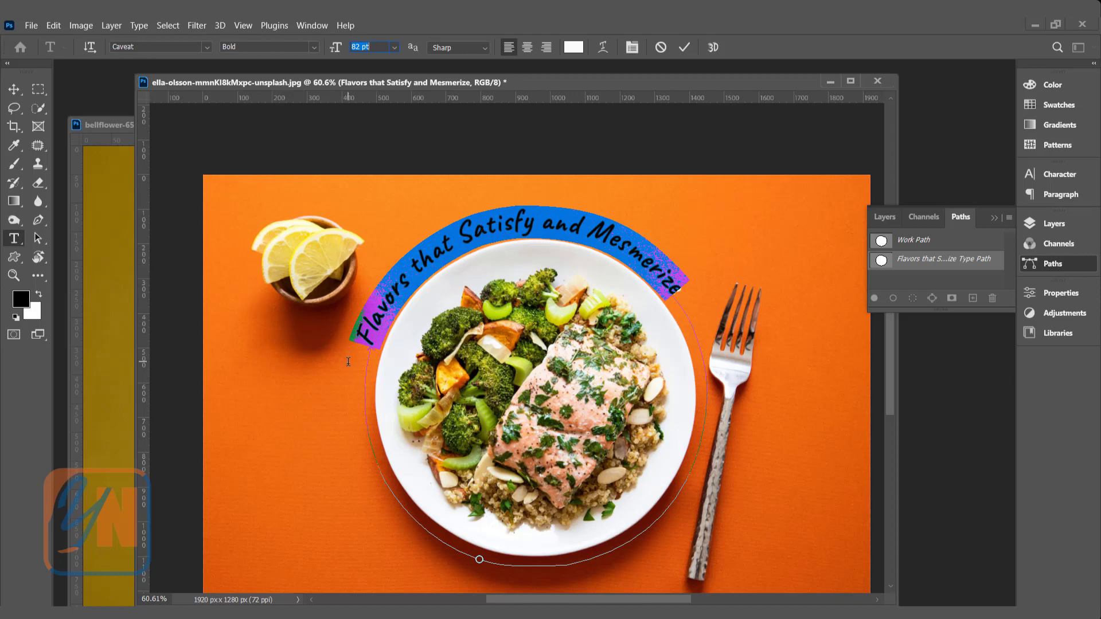
# - Commit the 82 pt text and slide its start down the circle's left side
pyautogui.click(37, 239)
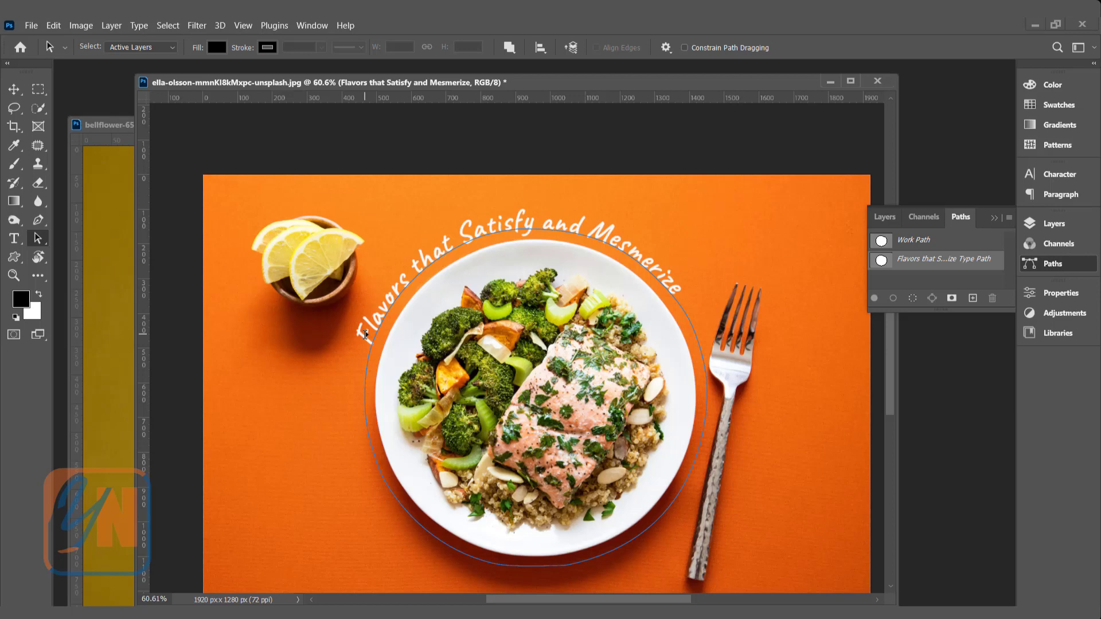
pyautogui.moveTo(365, 335); pyautogui.dragTo(328, 433)
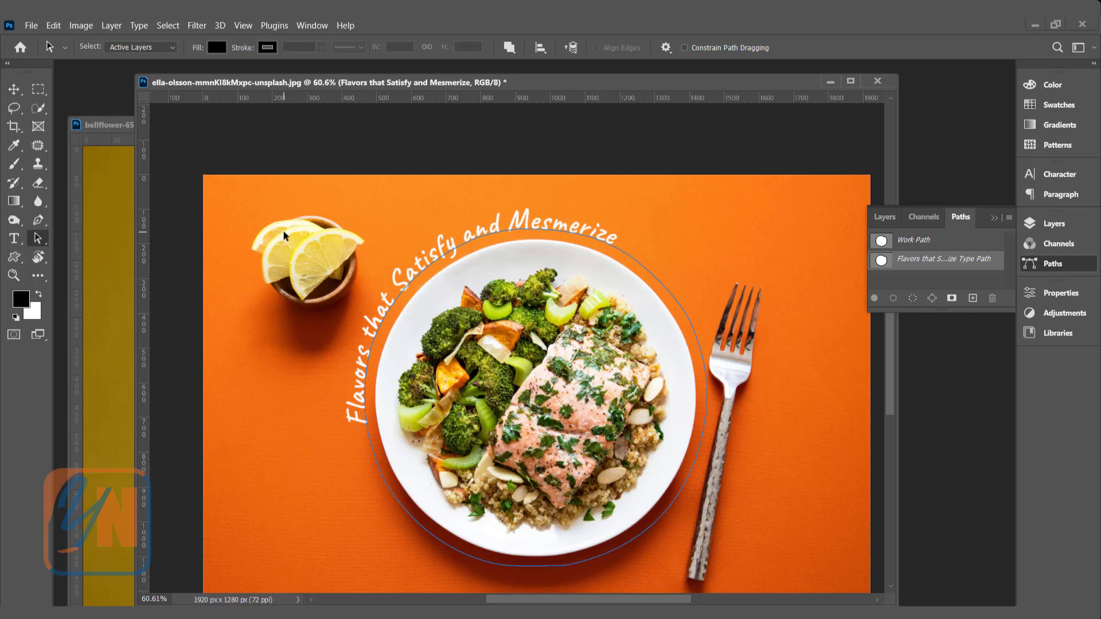
pyautogui.click(16, 89)
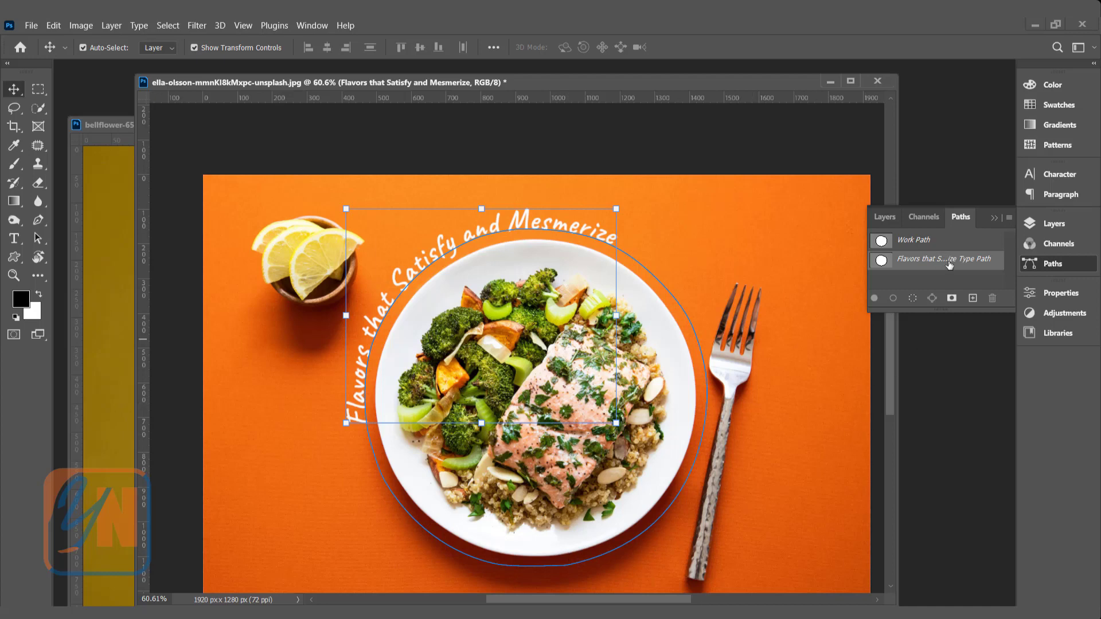
# - Deselect the Type Path and the text layer so the circular path outline disappears
pyautogui.click(911, 282)
pyautogui.click(284, 130)
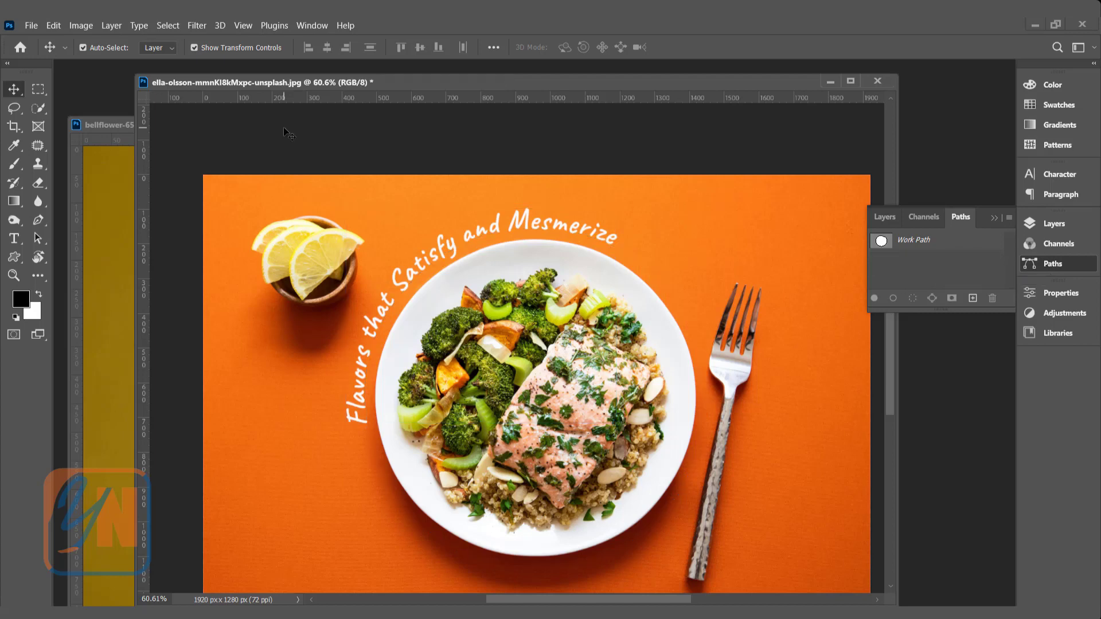